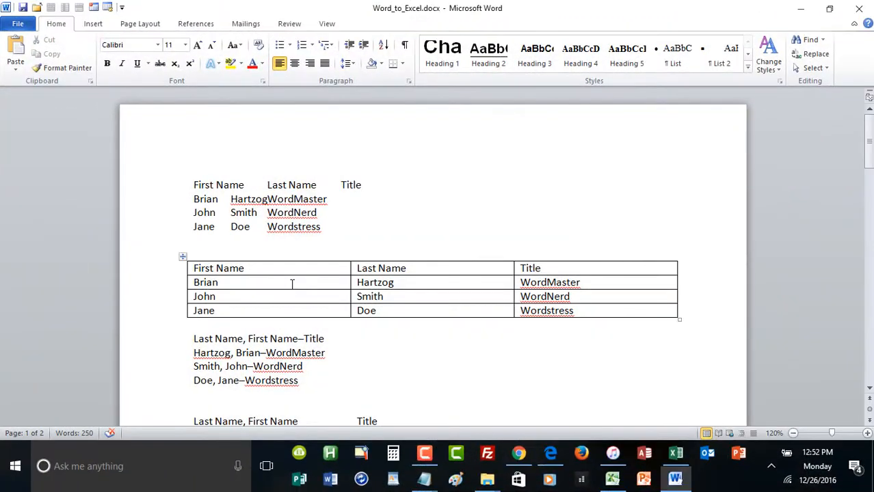
- Copy the bordered First Name, Last Name and Title table and paste it at cell A1 of the blank Book2 in Excel
click(285, 278)
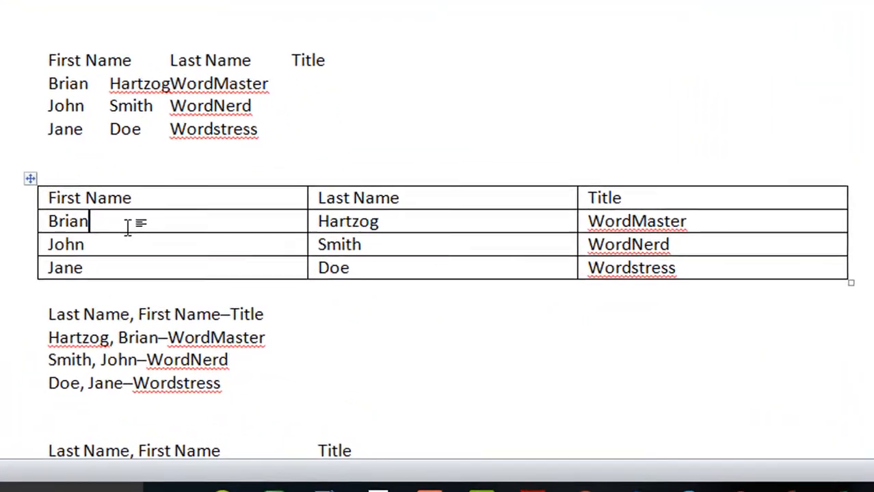
click(27, 179)
key(ctrl+c)
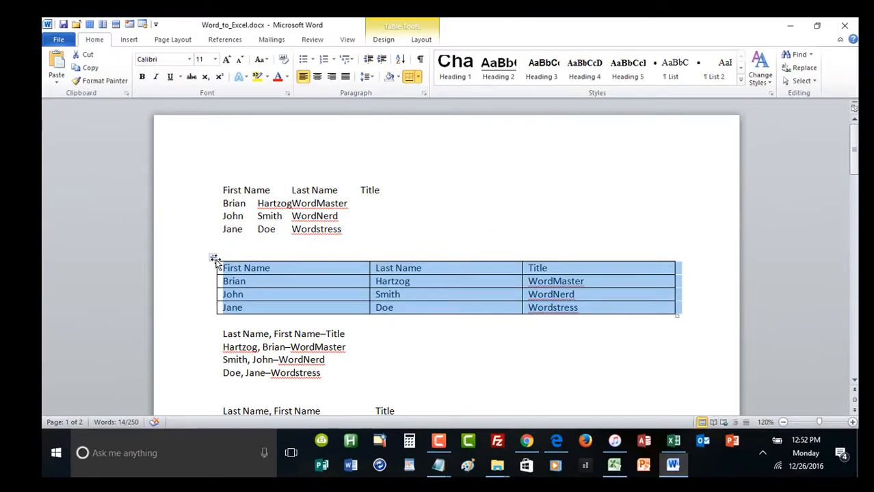
key(alt+Tab)
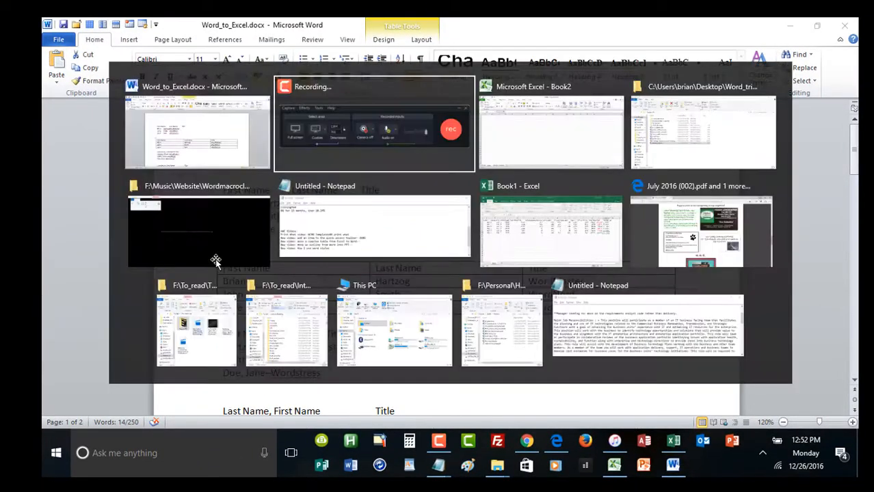
key(alt+Tab)
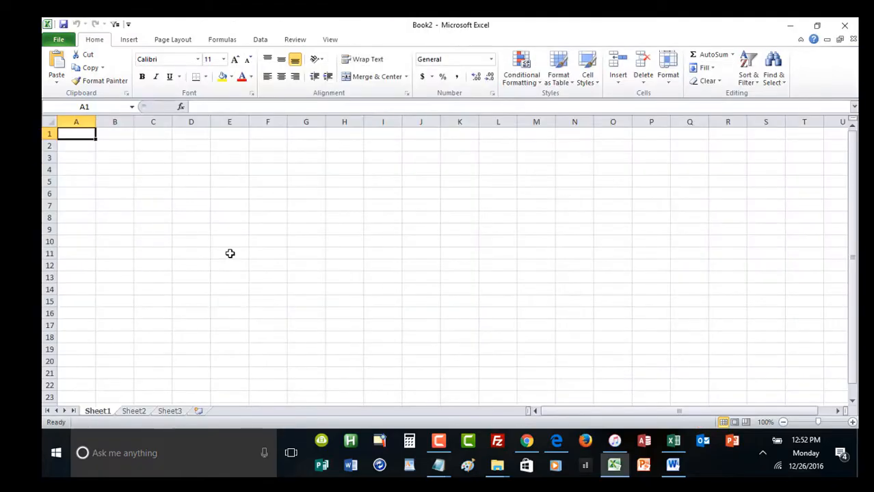
key(ctrl+v)
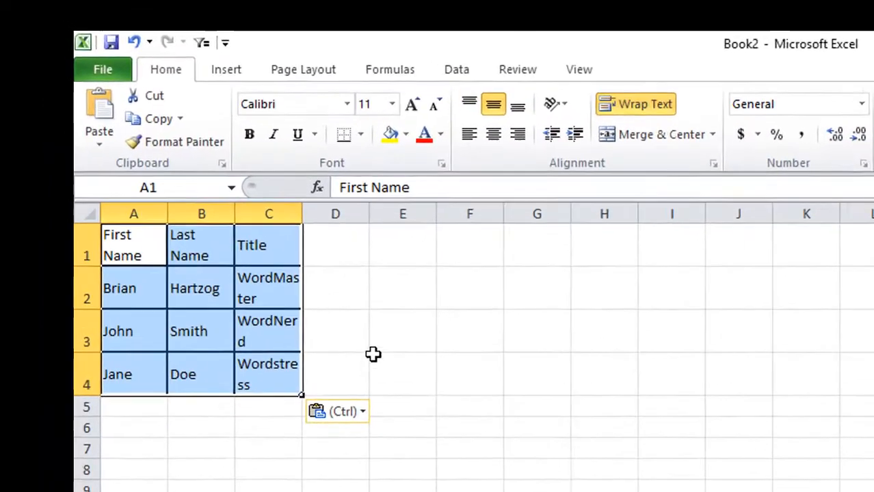
click(350, 326)
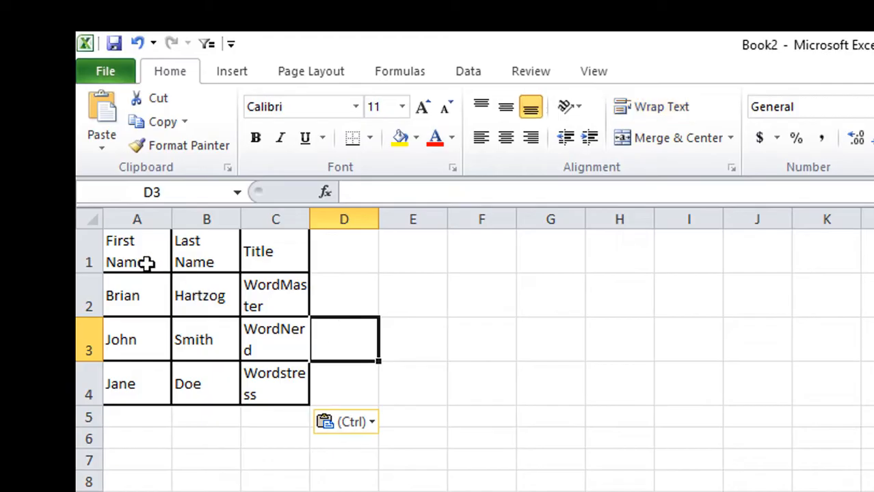
click(133, 290)
click(184, 294)
click(273, 289)
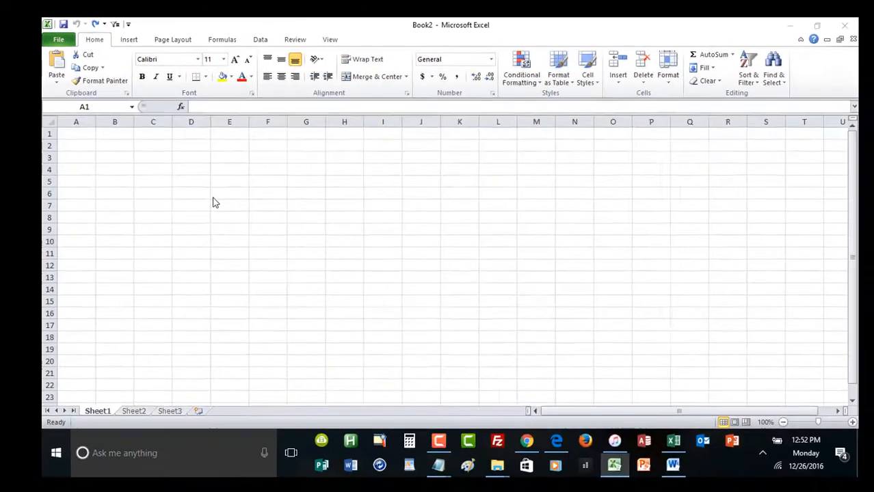
- Switch to Word and turn on formatting marks with the insertion point in the "In the field… / Enter" table
key(alt+Tab)
scroll(297, 218, down, 12)
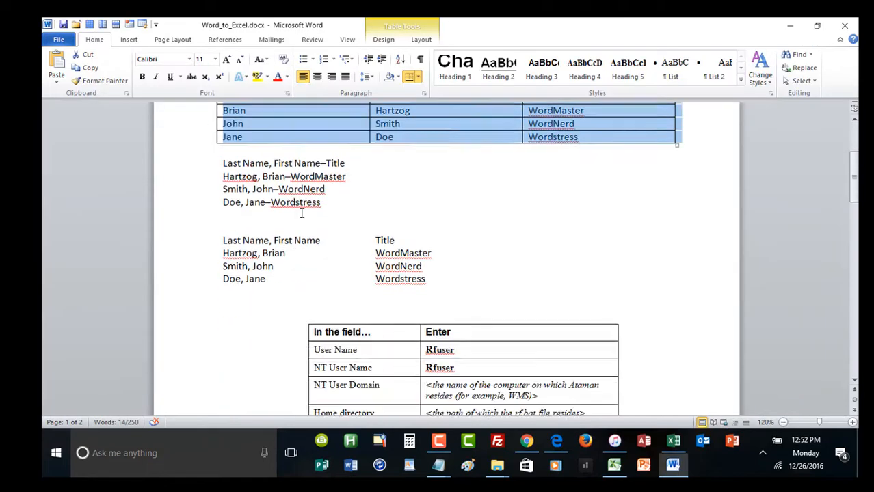
scroll(298, 217, up, 3)
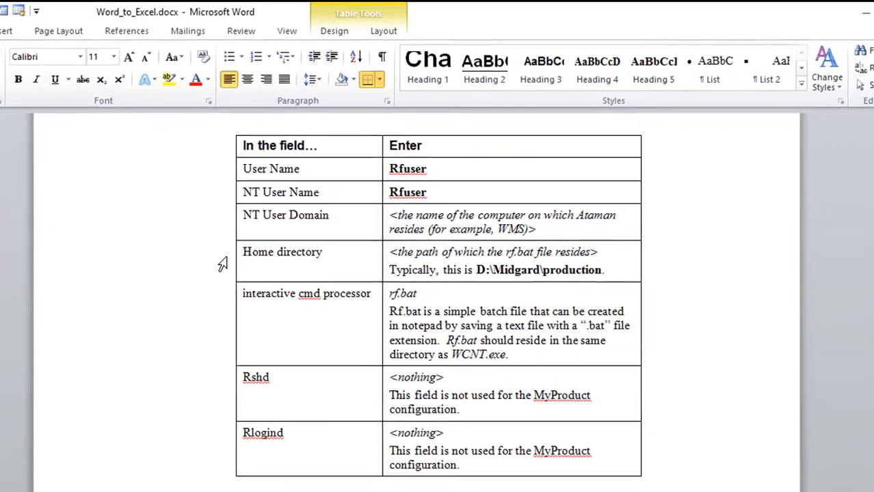
click(415, 301)
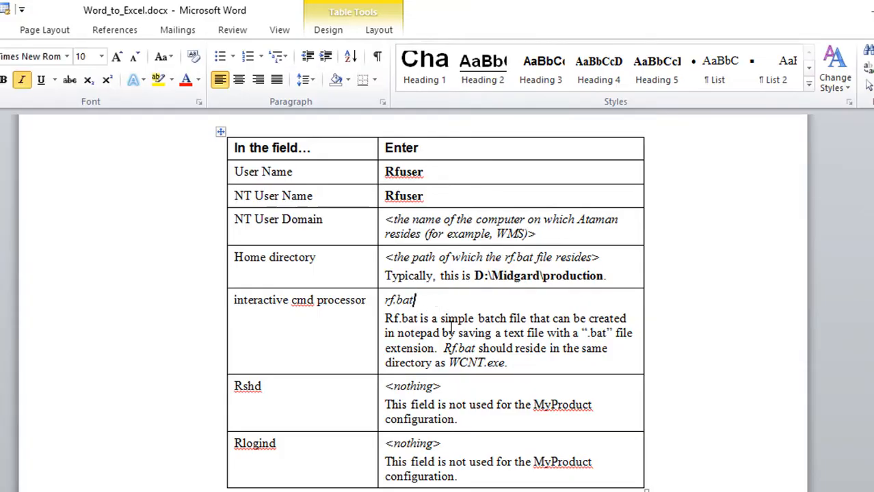
click(374, 53)
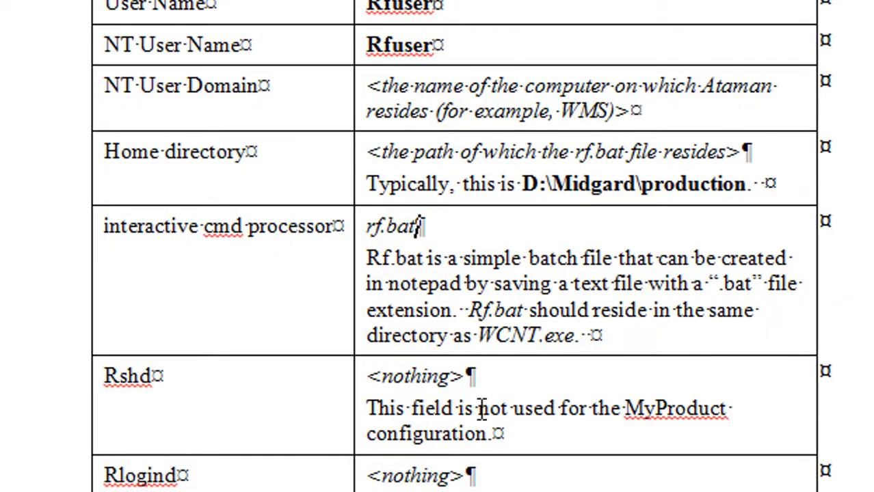
- Copy the whole "In the field… / Enter" table, paste it at cell A1 of Book2 in Excel and widen column B
click(452, 376)
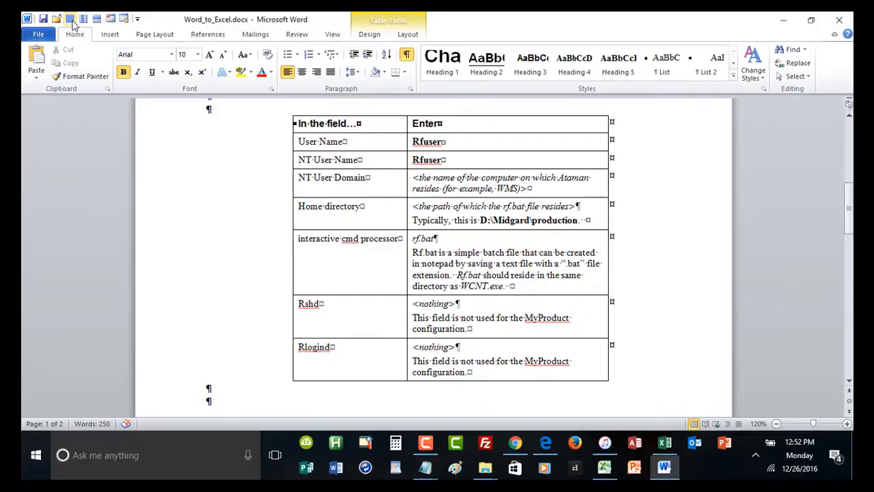
click(70, 19)
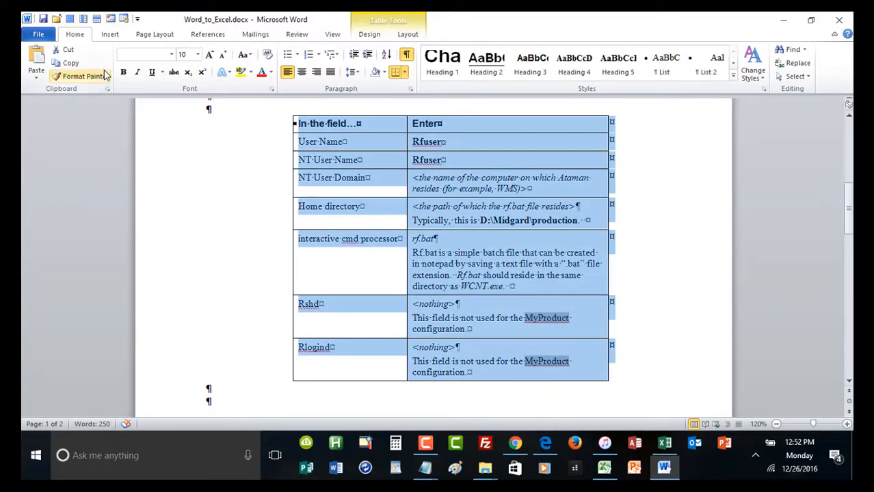
key(alt+Tab)
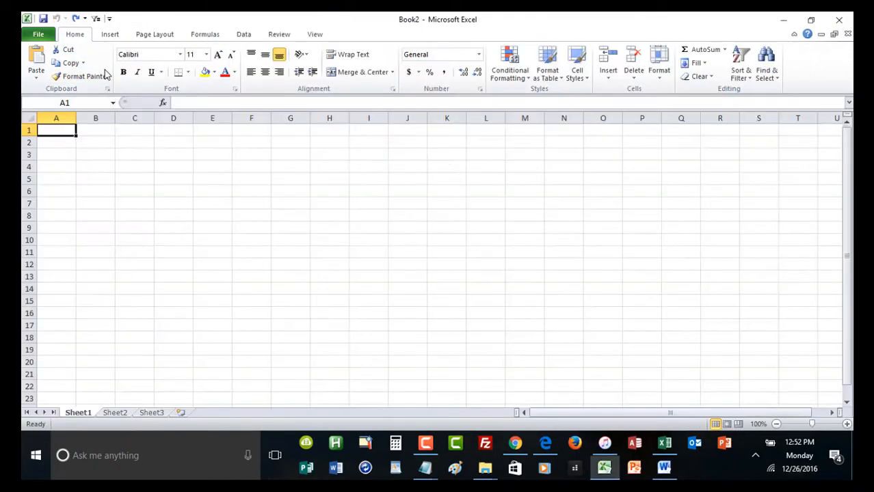
key(ctrl+v)
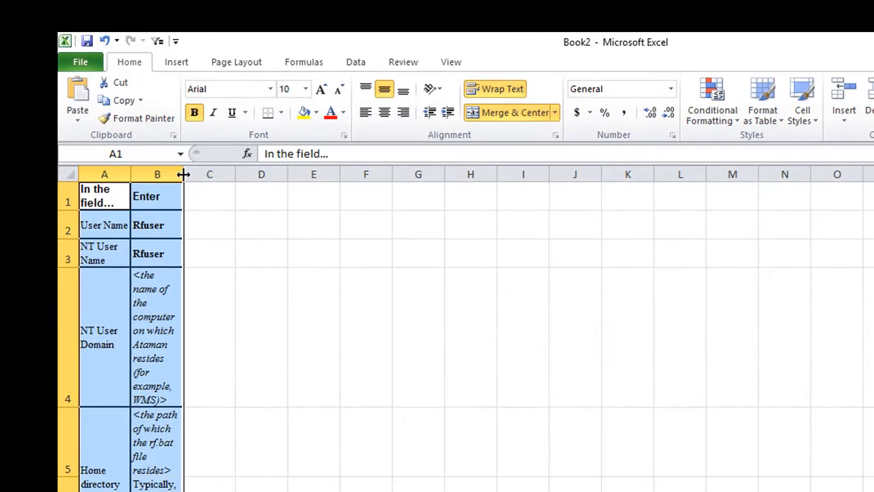
drag(140, 137, 441, 123)
click(493, 282)
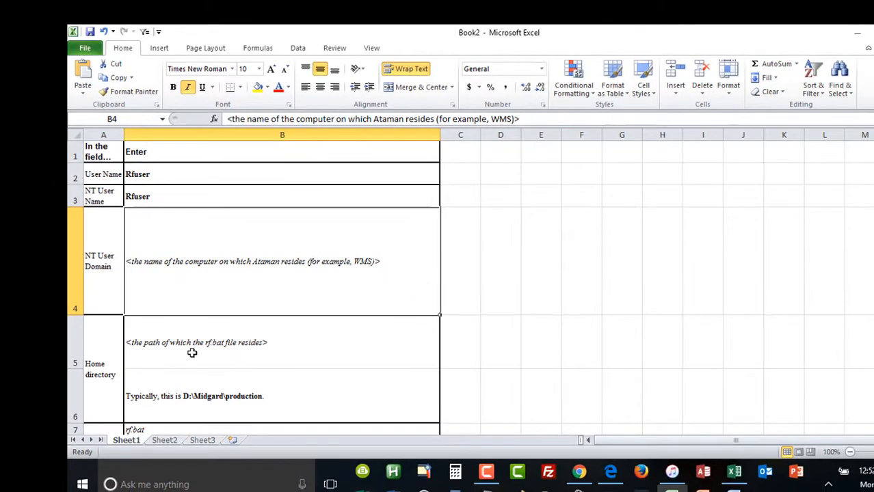
- Examine how the two paragraphs of the Home directory entry and the remaining rows are laid out in the pasted table
click(193, 353)
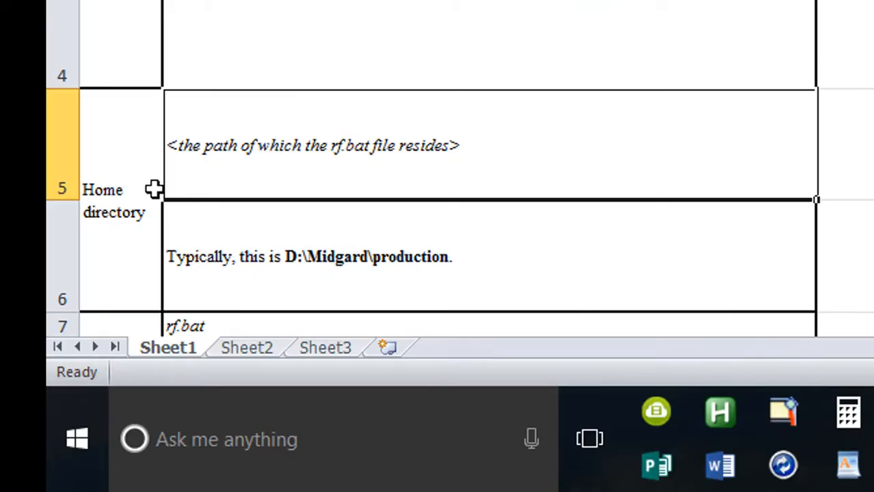
click(361, 229)
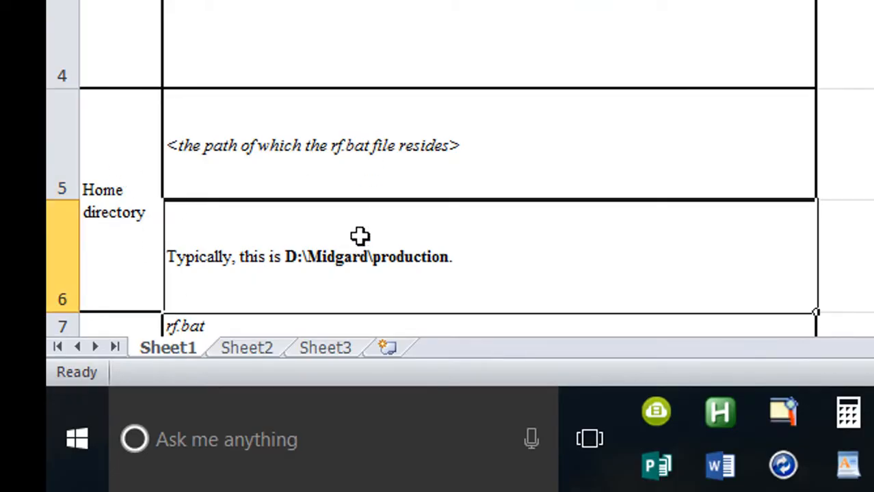
click(369, 169)
click(361, 238)
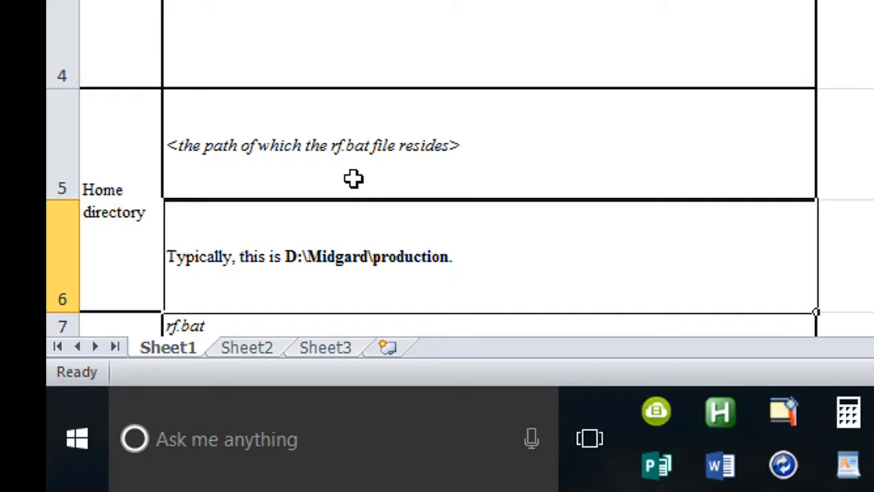
scroll(354, 179, down, 3)
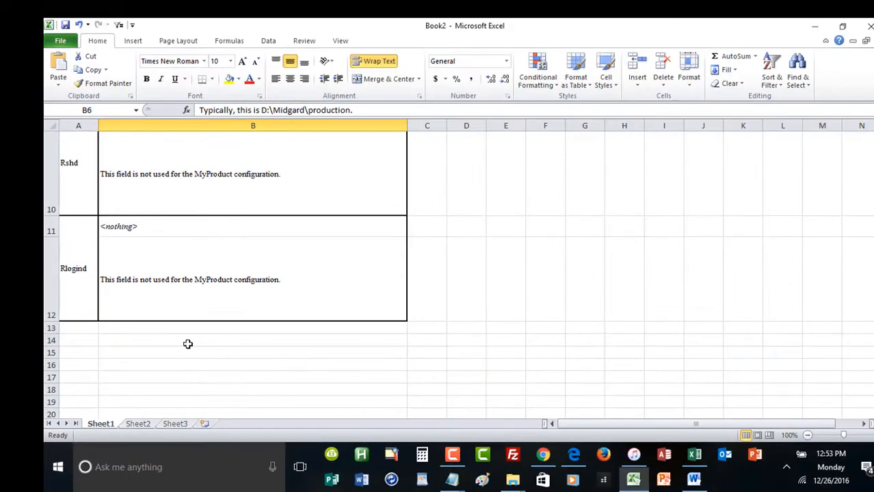
scroll(352, 180, up, 3)
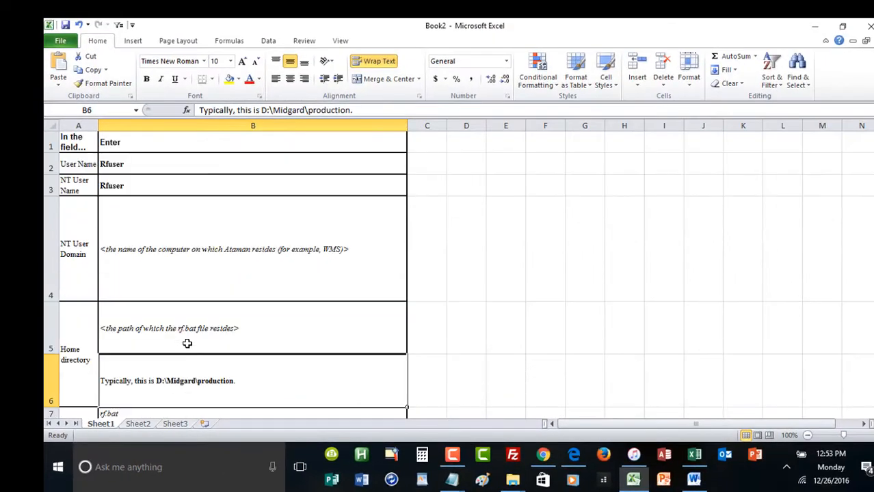
- Return to cell A1 and undo the column B widening and the table paste
key(ctrl+Home)
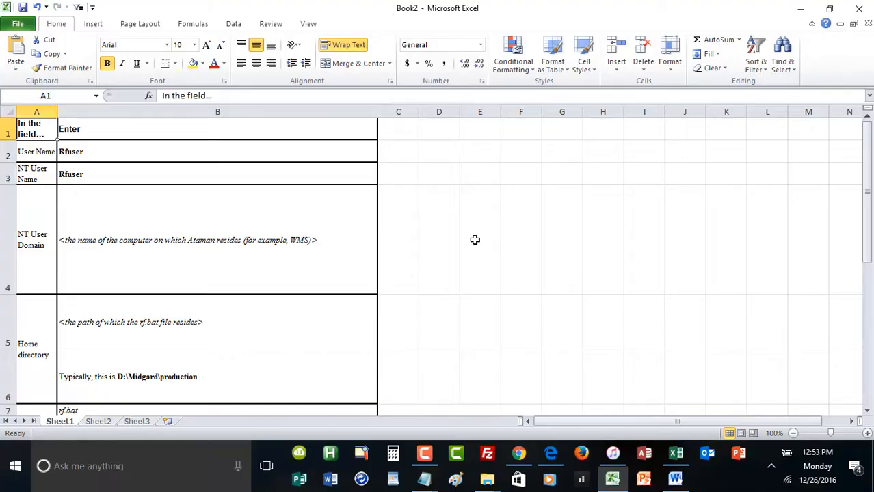
key(ctrl+z)
key(ctrl+z)
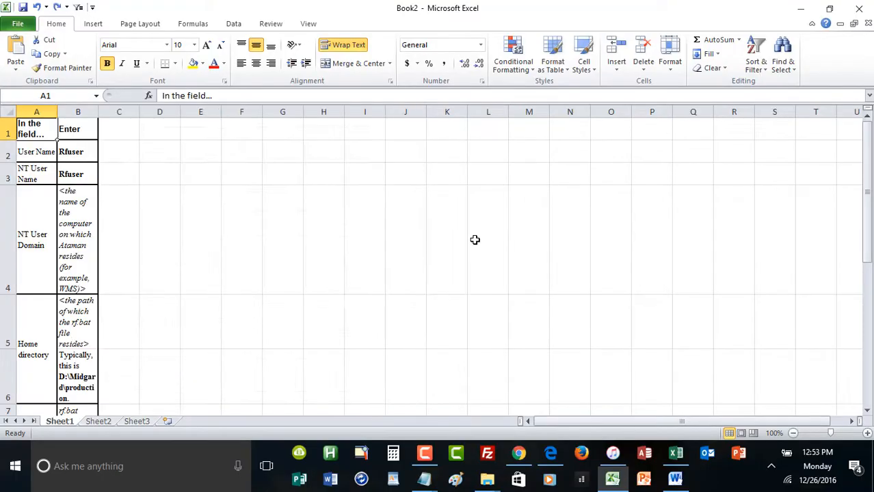
- Switch to Word and replace all paragraph marks (^p) with a vertical bar (|) in the table's Enter column only
key(alt+Tab)
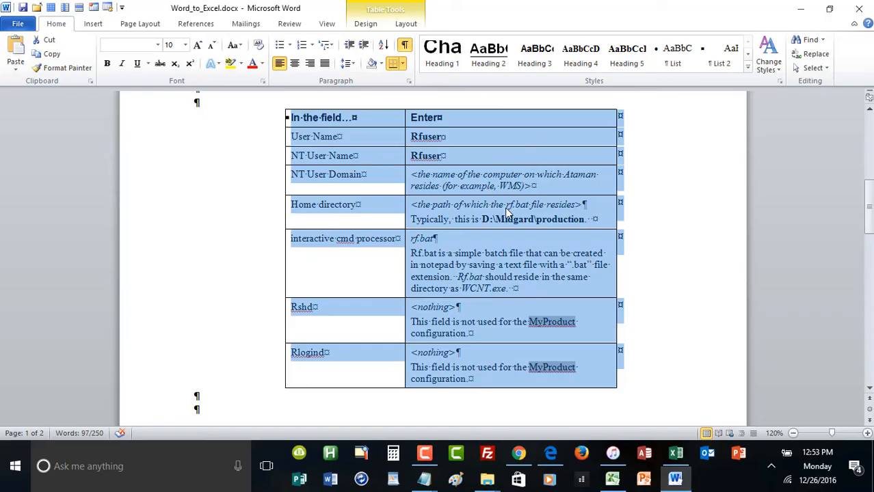
click(506, 208)
click(477, 107)
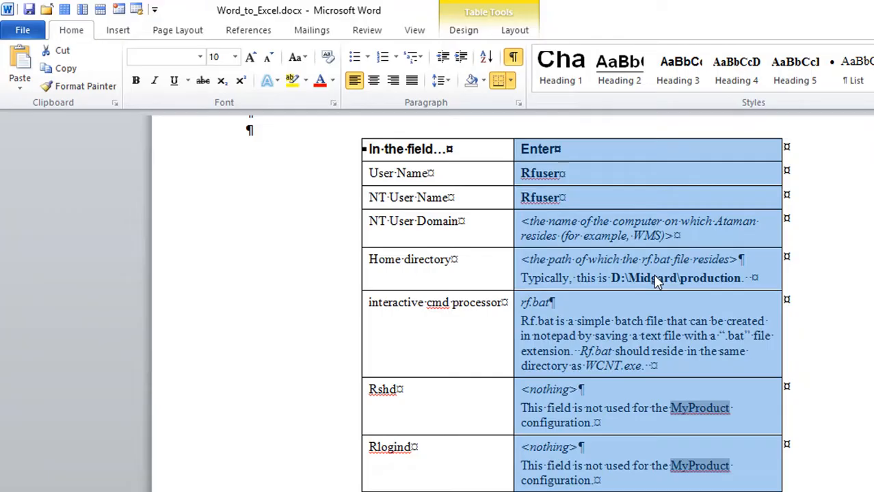
key(ctrl+h)
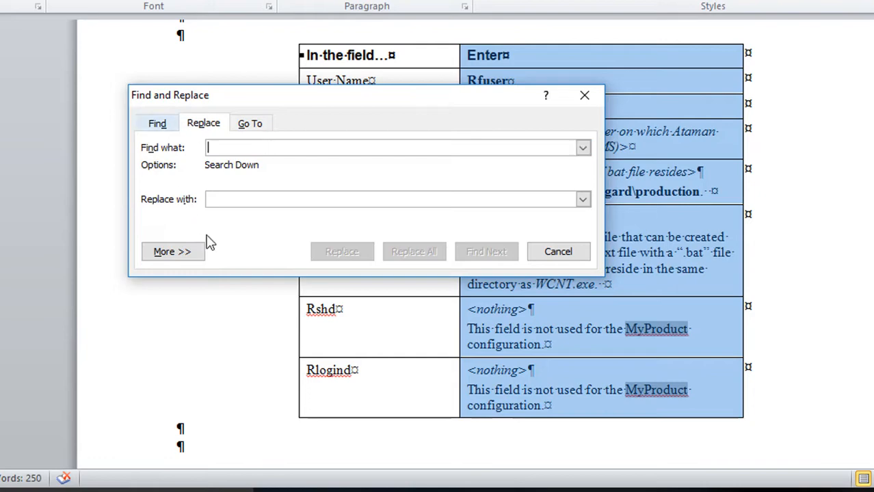
click(164, 253)
click(260, 457)
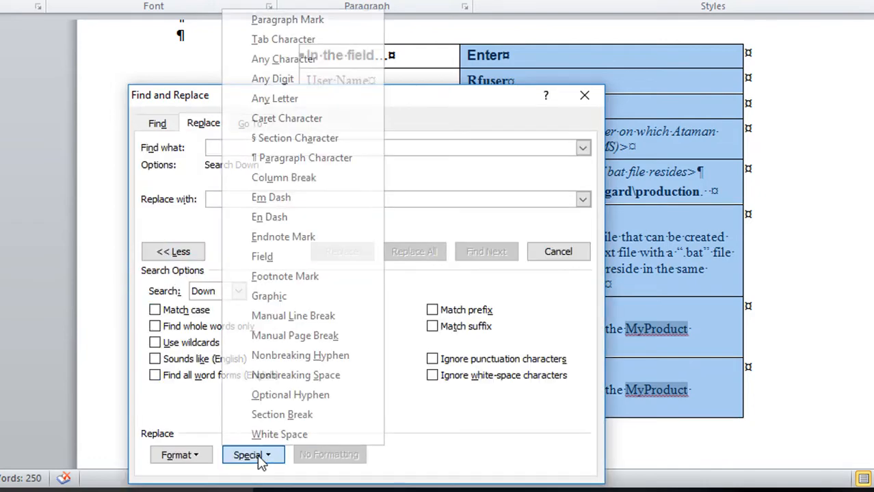
click(293, 20)
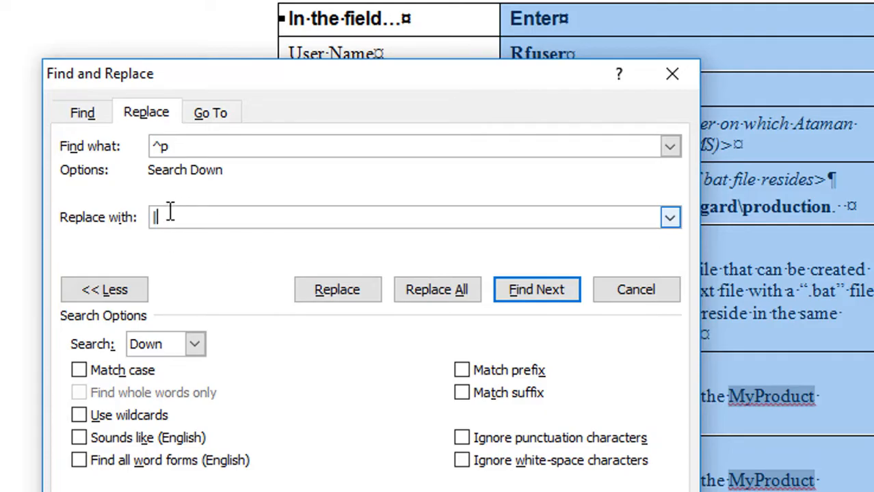
click(452, 289)
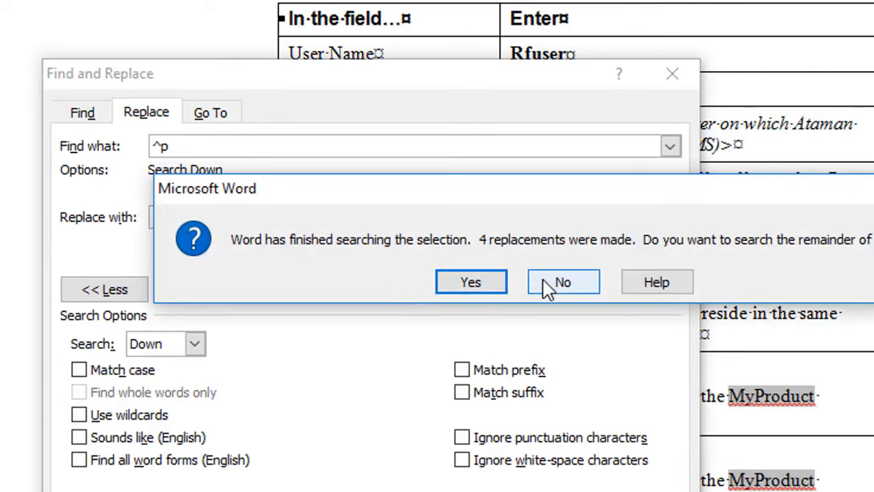
click(548, 284)
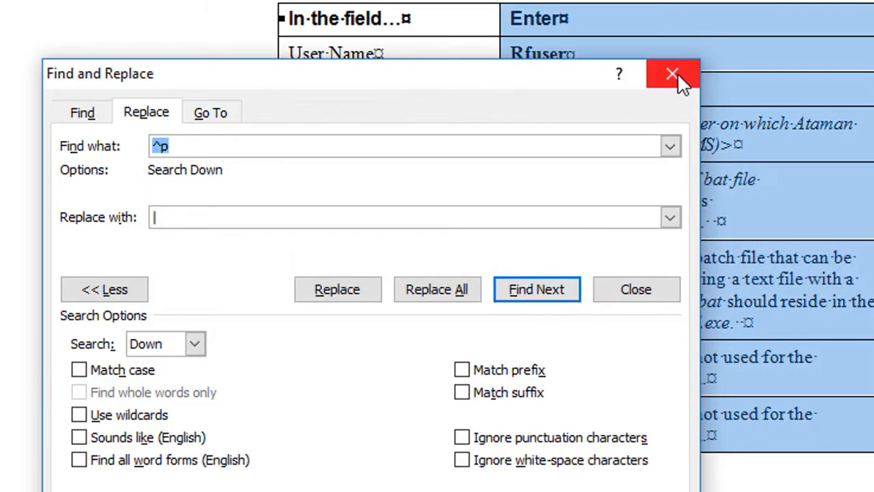
click(678, 80)
- Close the Find and Replace dialog and check the vertical bar placed between the two parts of the Home directory entry
click(688, 179)
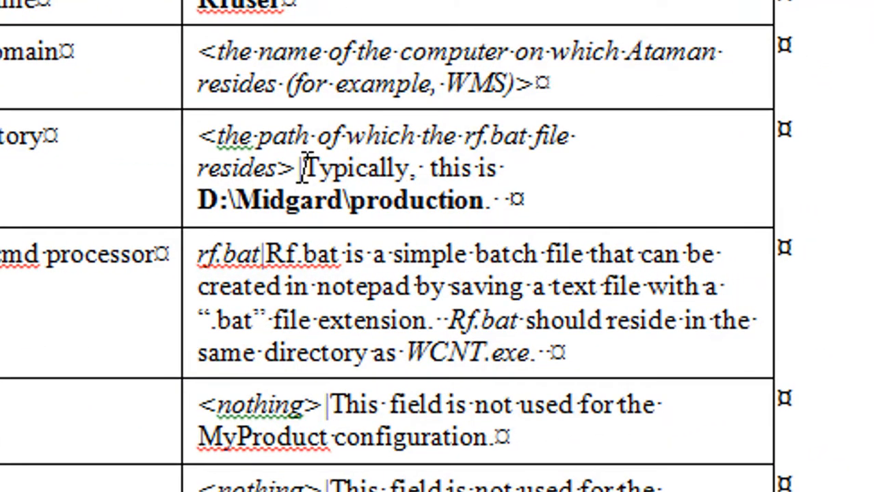
click(434, 179)
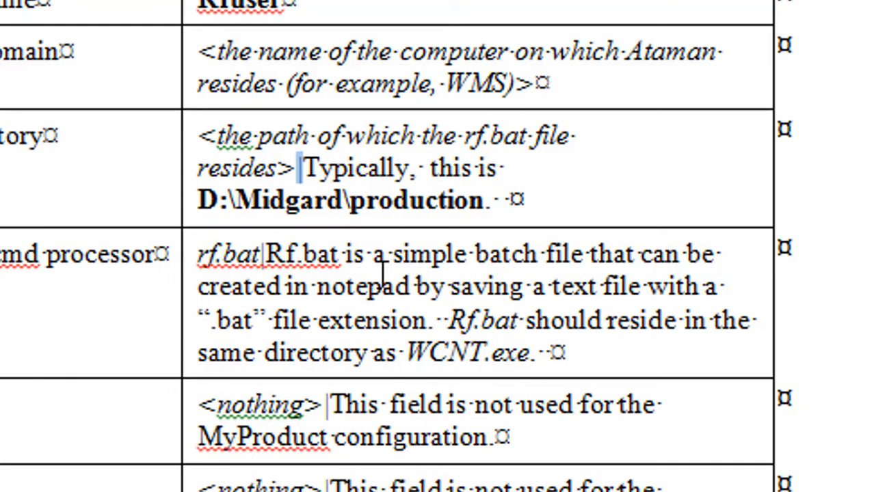
click(397, 223)
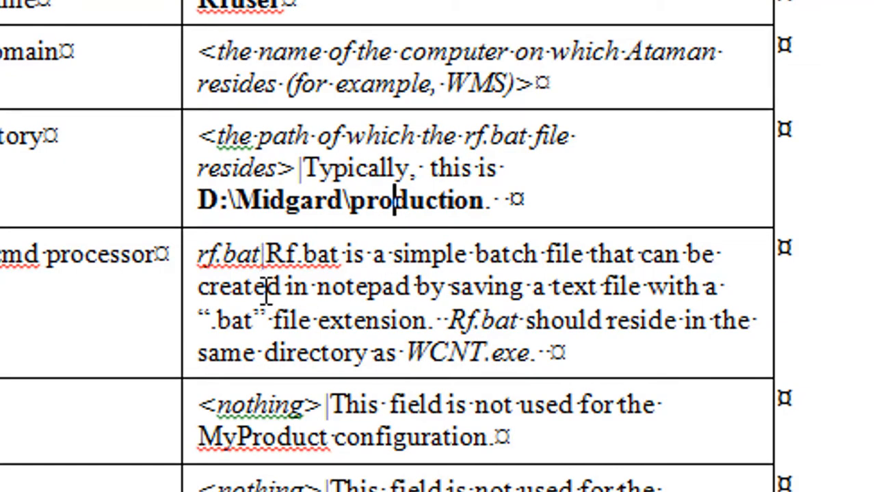
- Copy the whole table with the vertical bars, paste it at cell A1 of Book2 in Excel, and widen column B to about four times its width
click(278, 108)
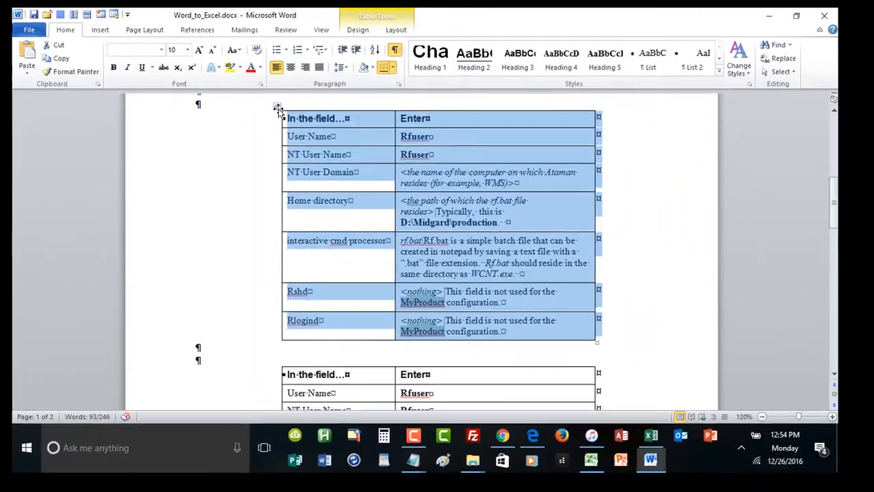
key(ctrl+c)
key(alt+Tab)
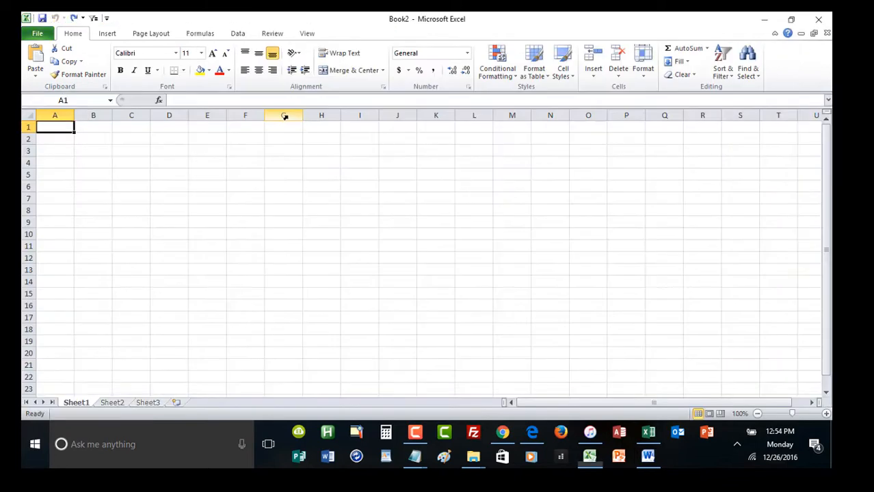
key(ctrl+v)
click(123, 145)
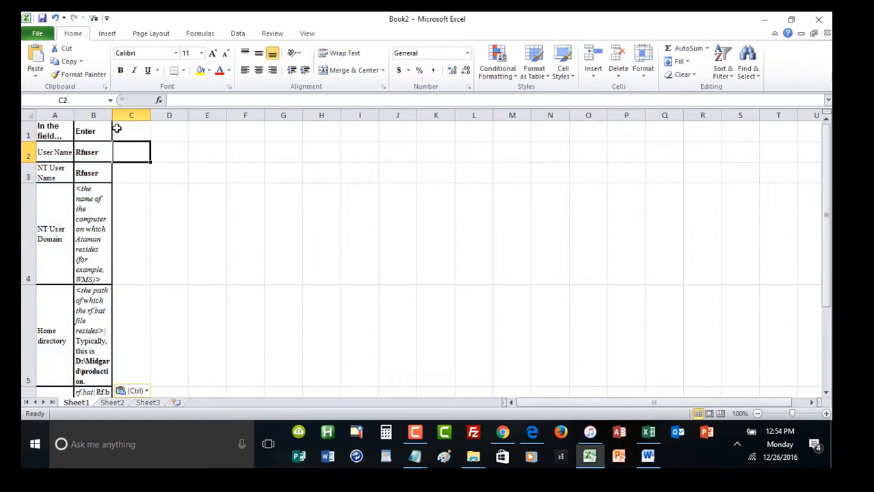
drag(114, 117, 246, 114)
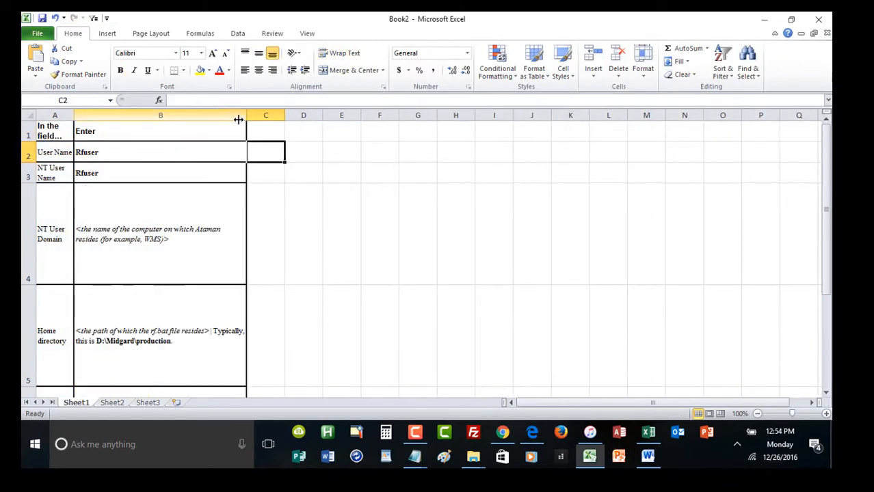
click(209, 172)
click(189, 320)
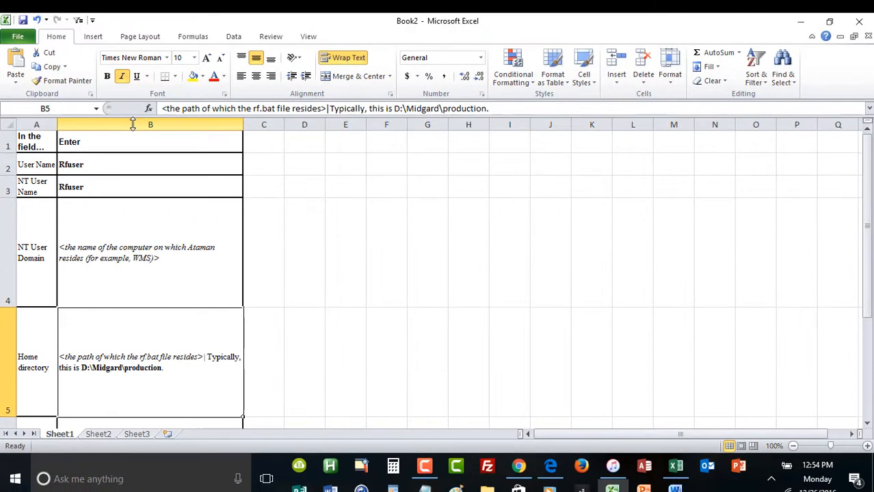
- Replace all vertical bars (|) in column B with line breaks
click(133, 123)
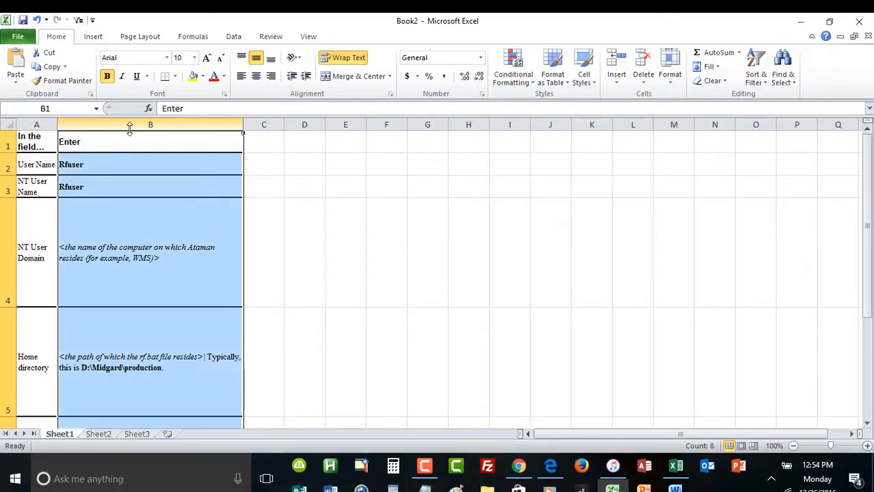
key(ctrl+h)
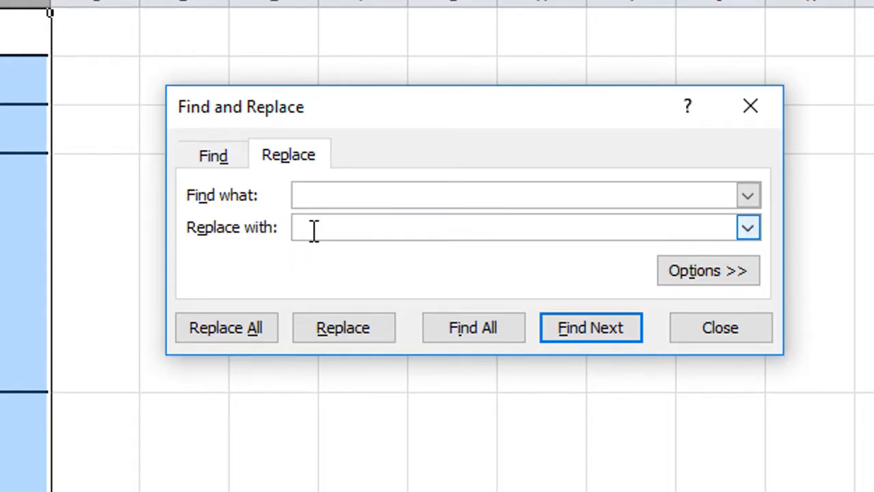
click(695, 279)
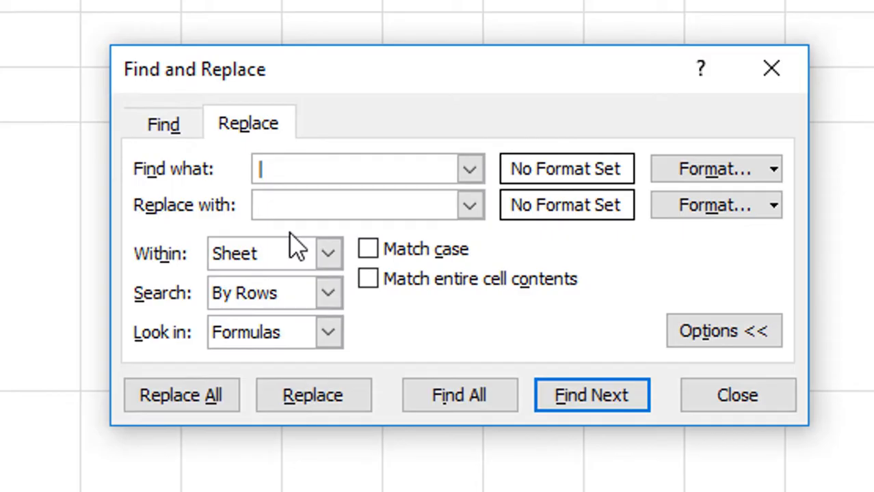
click(209, 405)
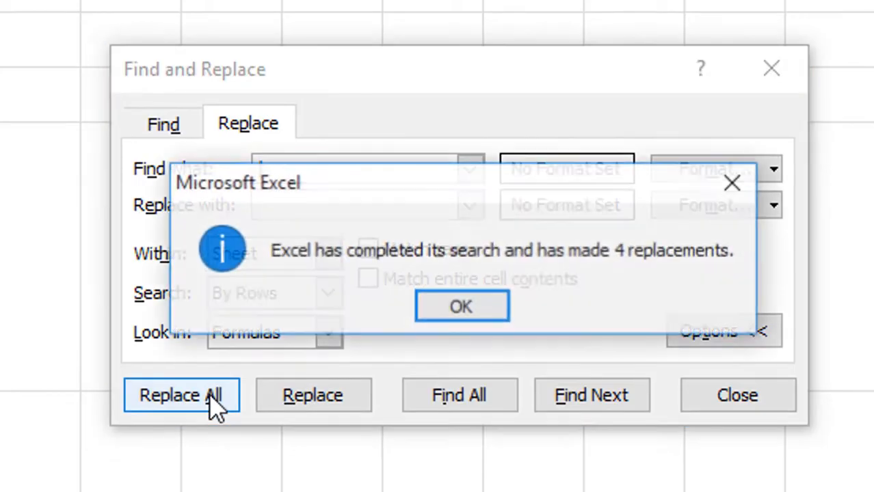
click(477, 311)
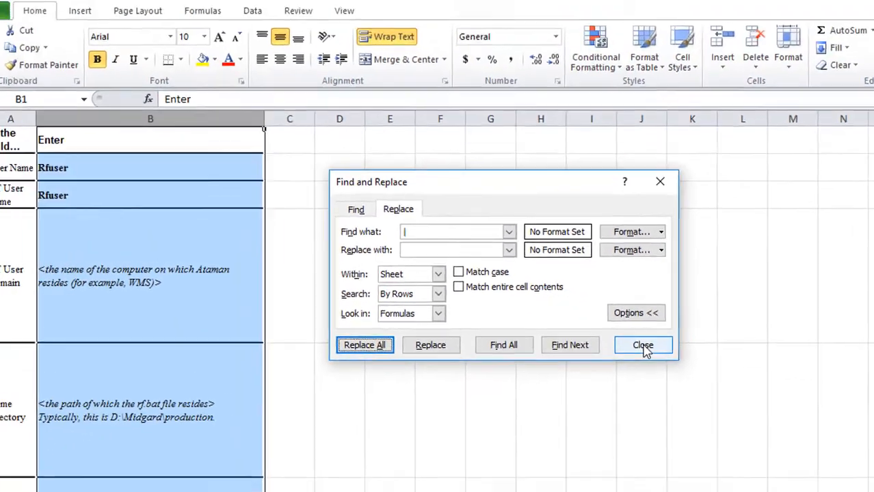
click(643, 345)
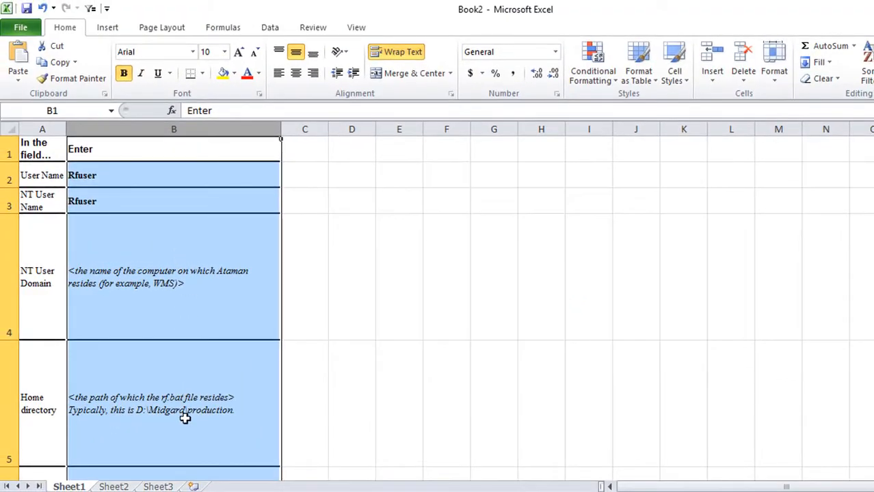
- Check the line breaks inside the Home directory cell B5 and the interactive cmd processor entry below it
click(183, 419)
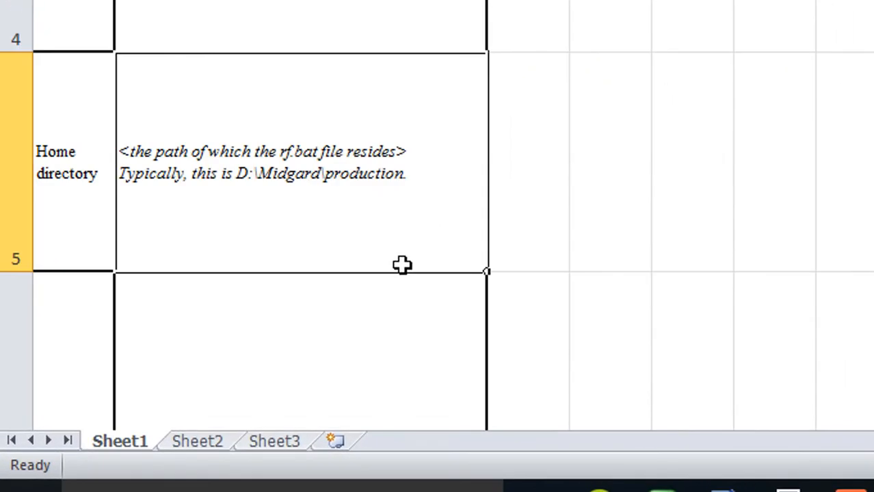
scroll(402, 266, down, 2)
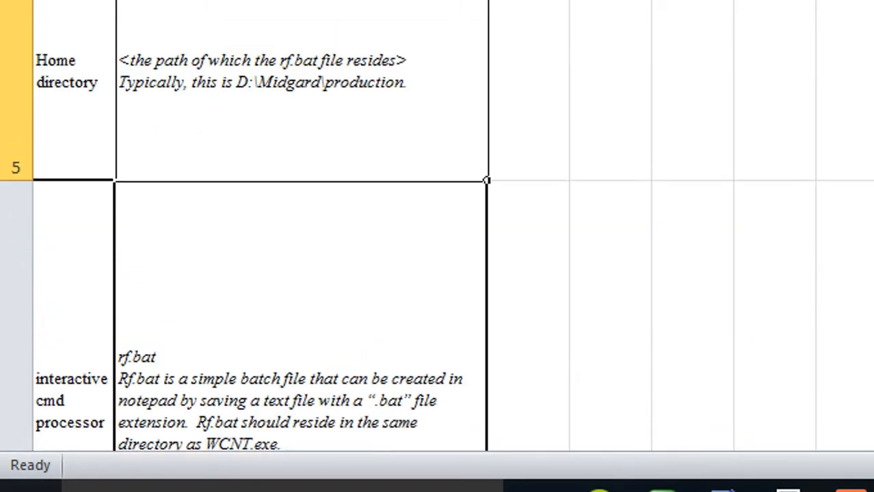
click(341, 112)
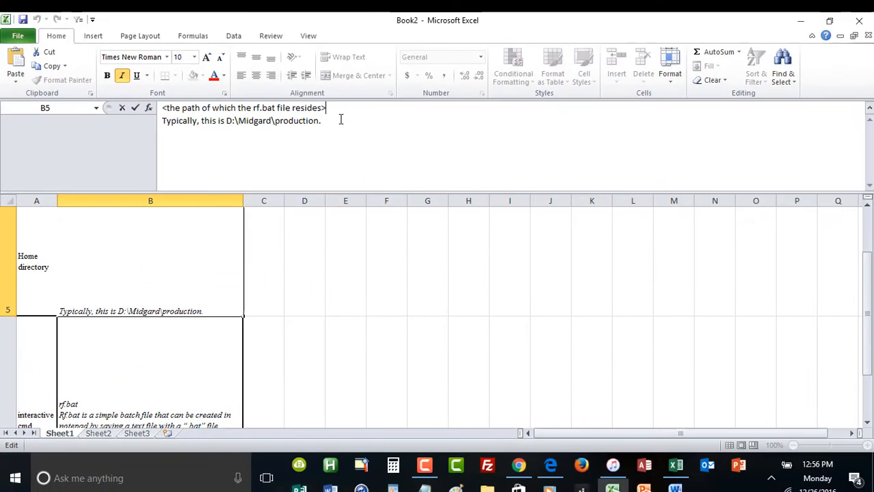
click(323, 243)
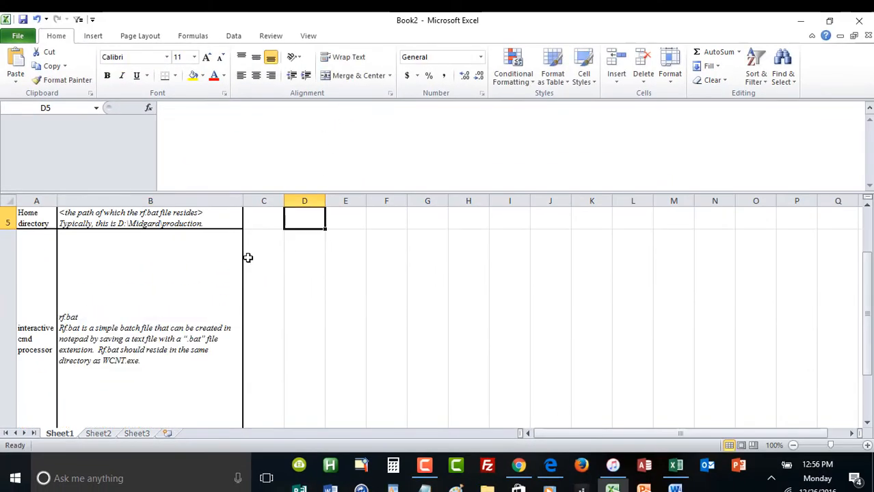
- Widen column A to about 26.57 (191 pixels) and return to cell A1
scroll(247, 255, up, 2)
drag(57, 201, 127, 201)
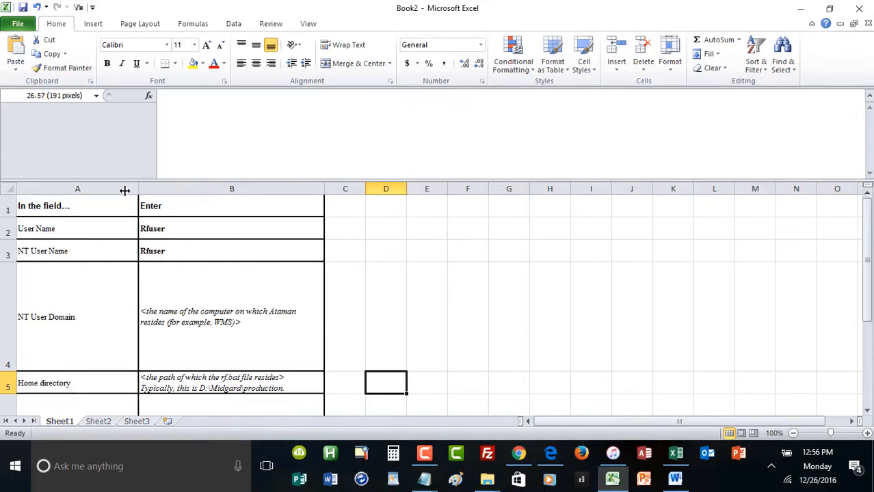
click(98, 228)
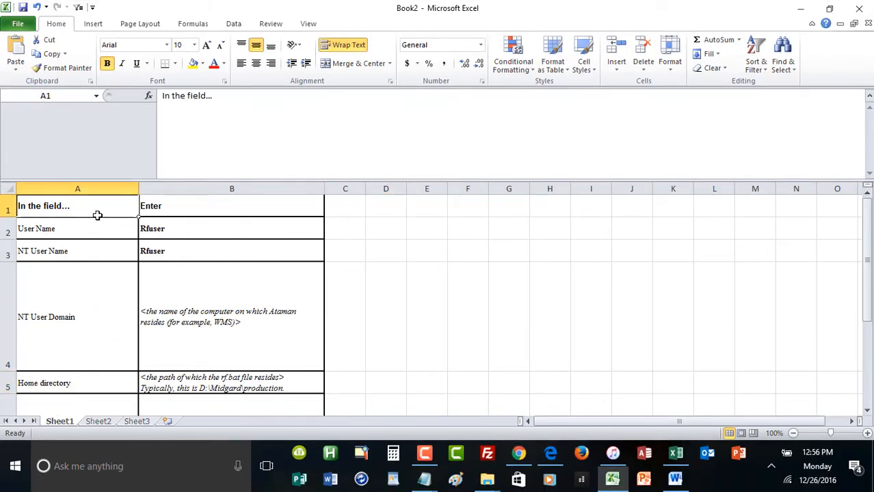